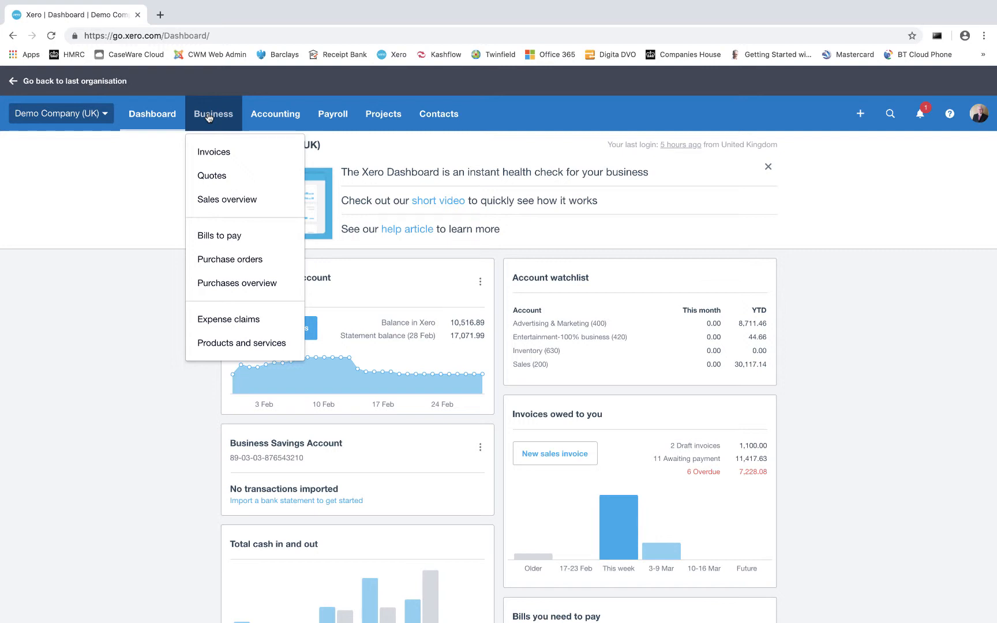
Create a new sales invoice and enter the customer's name as its recipient.
{"action": "left_click", "coordinate": [212, 153]}
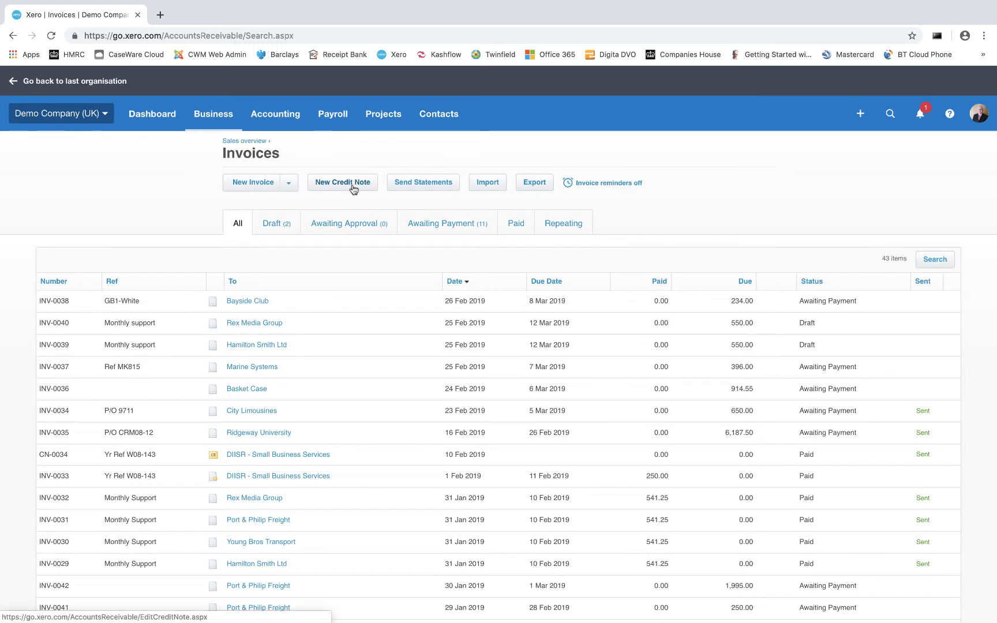
{"action": "left_click", "coordinate": [249, 183]}
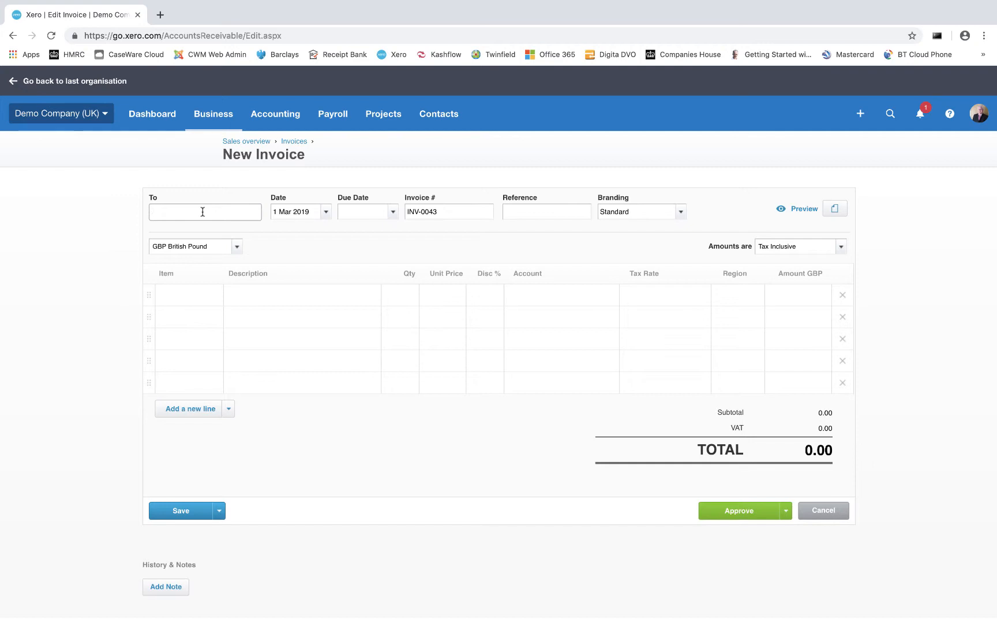
{"action": "type", "text": "M"}
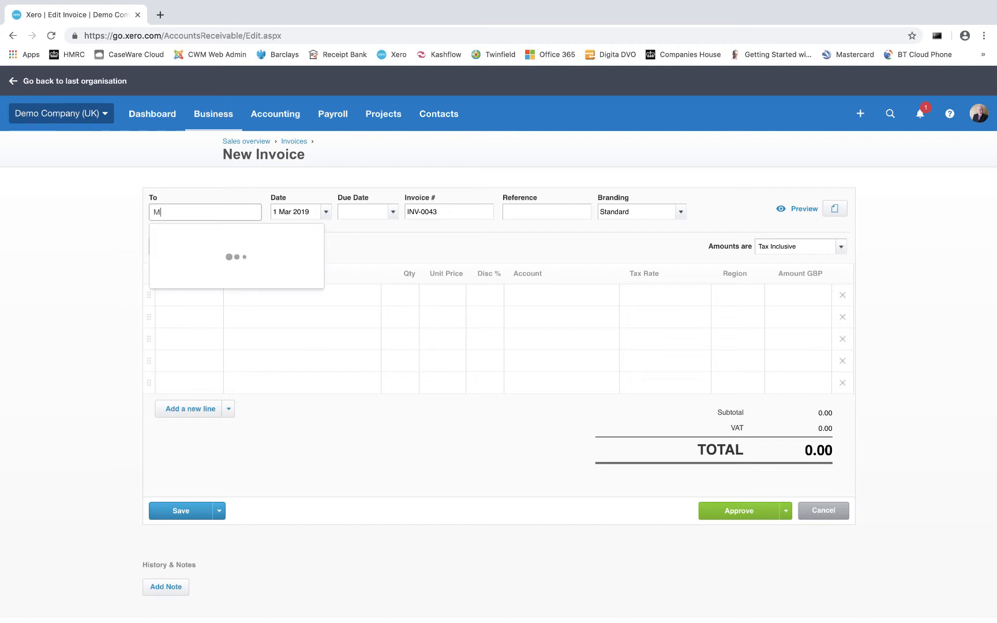
{"action": "type", "text": "r smith"}
{"action": "key", "text": "BackSpace"}
{"action": "key", "text": "BackSpace"}
{"action": "key", "text": "BackSpace"}
{"action": "key", "text": "BackSpace"}
{"action": "key", "text": "BackSpace"}
{"action": "type", "text": "Smith"}
{"action": "key", "text": "Tab"}
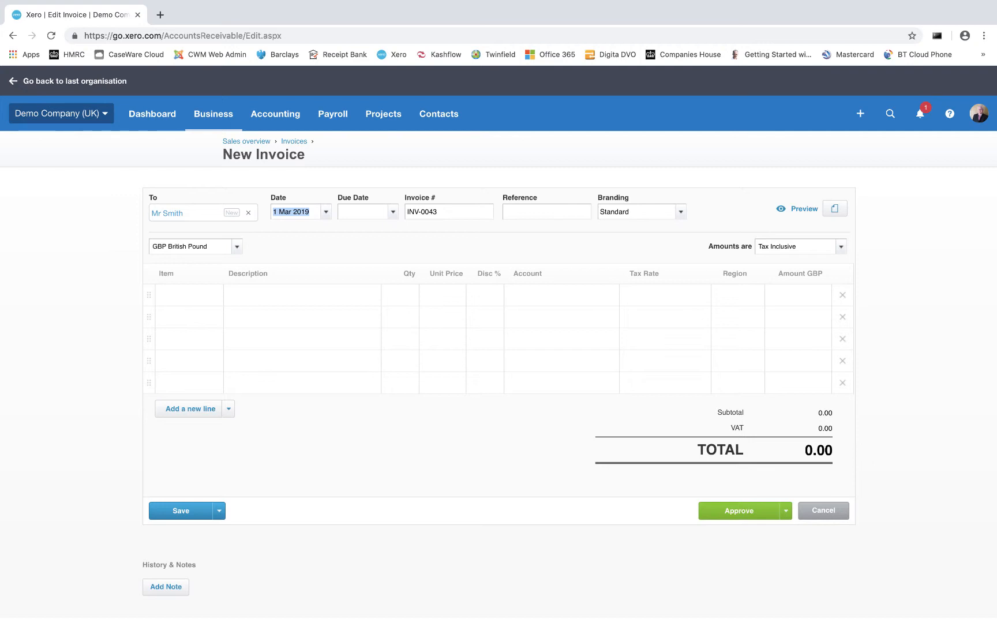
Set the invoice's due date to 8 Mar 2019 and its amounts to Tax Exclusive.
{"action": "key", "text": "Tab"}
{"action": "left_click", "coordinate": [392, 216]}
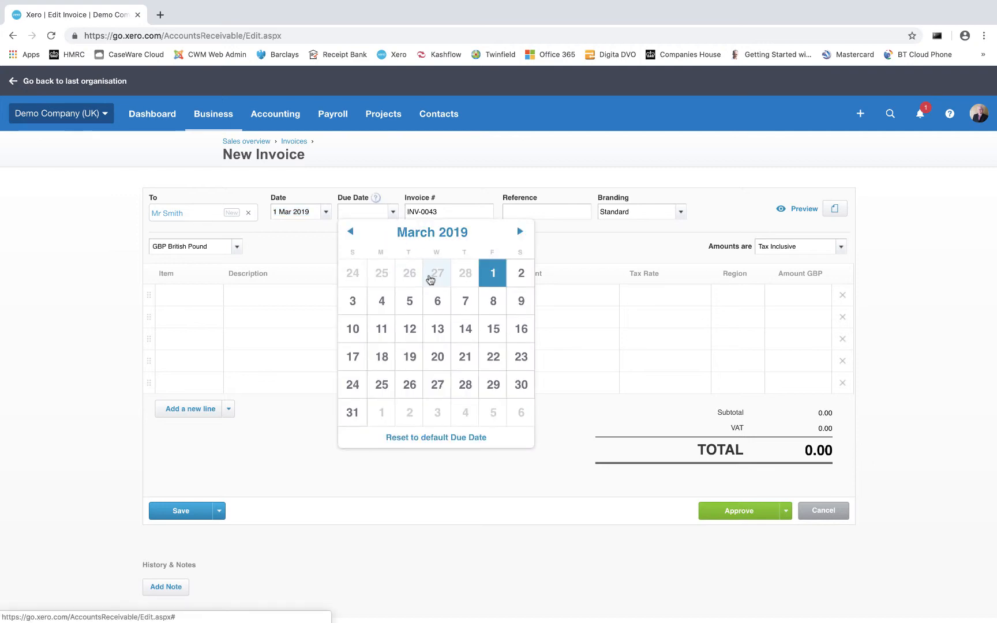
{"action": "left_click", "coordinate": [493, 301]}
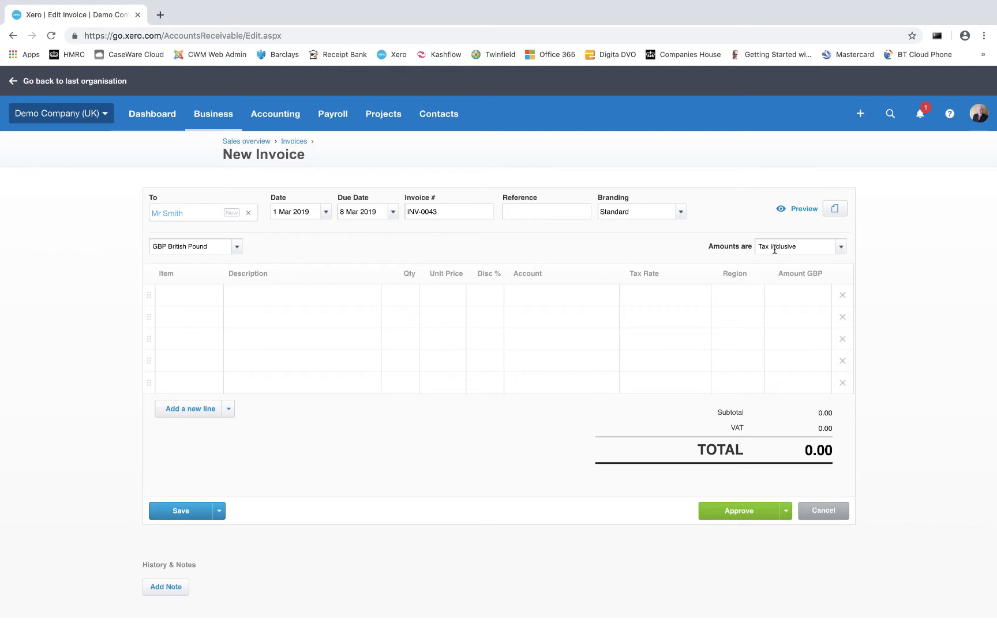
{"action": "left_click", "coordinate": [841, 248]}
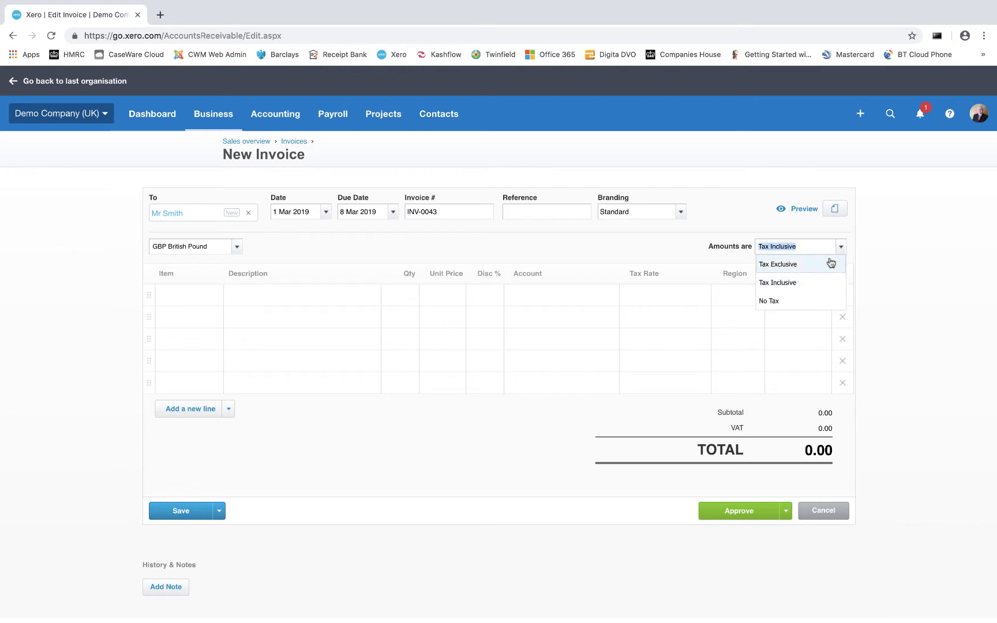
{"action": "left_click", "coordinate": [799, 265]}
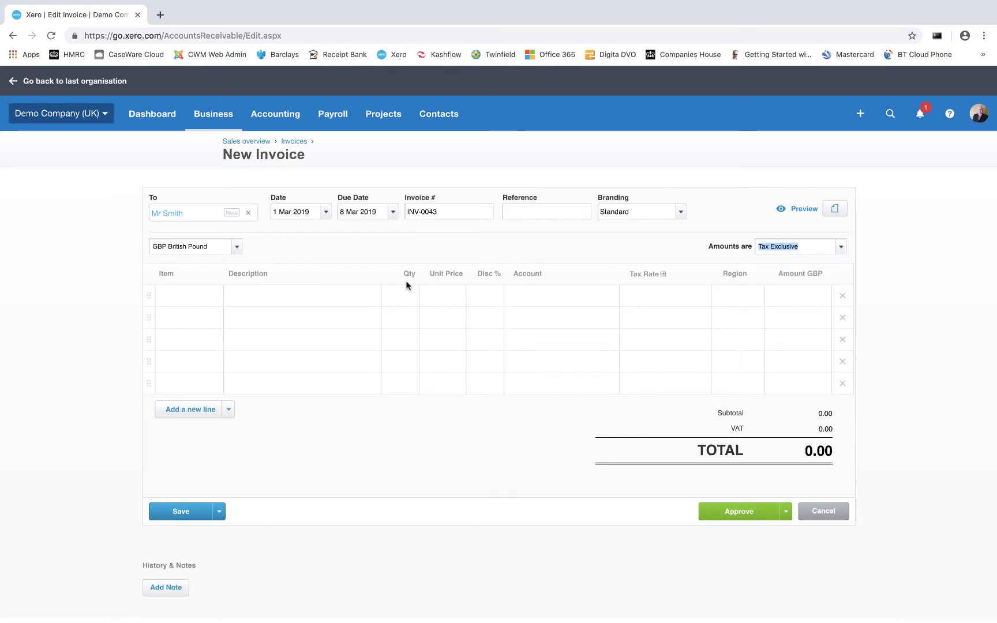
Fill in the first invoice line as "Light bulbs" with quantity 20, unit price 1.50 and account 200 - Sales.
{"action": "left_click", "coordinate": [272, 292]}
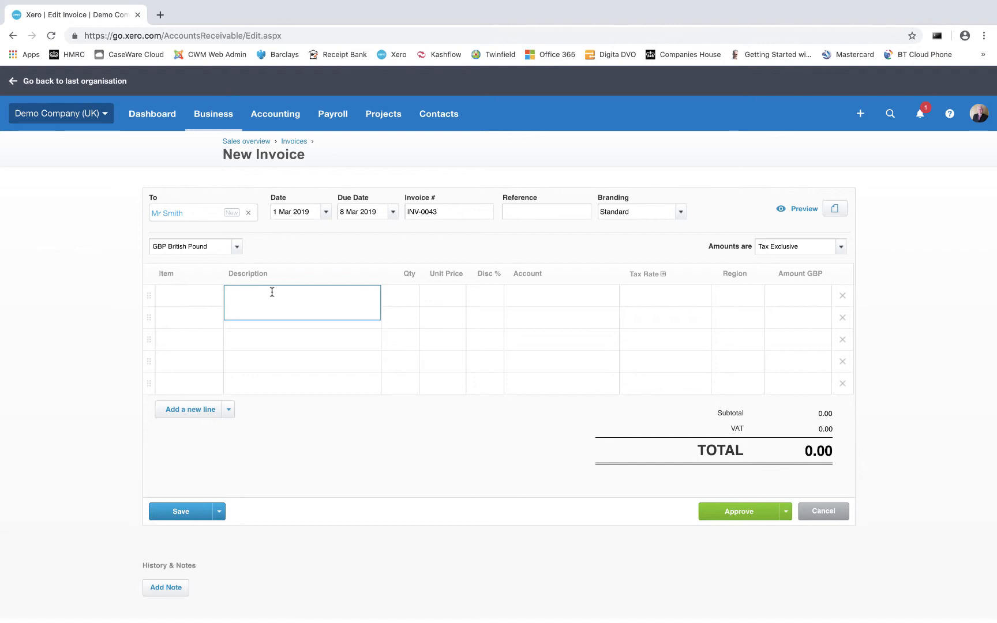
{"action": "type", "text": "Light bulbs"}
{"action": "key", "text": "Tab"}
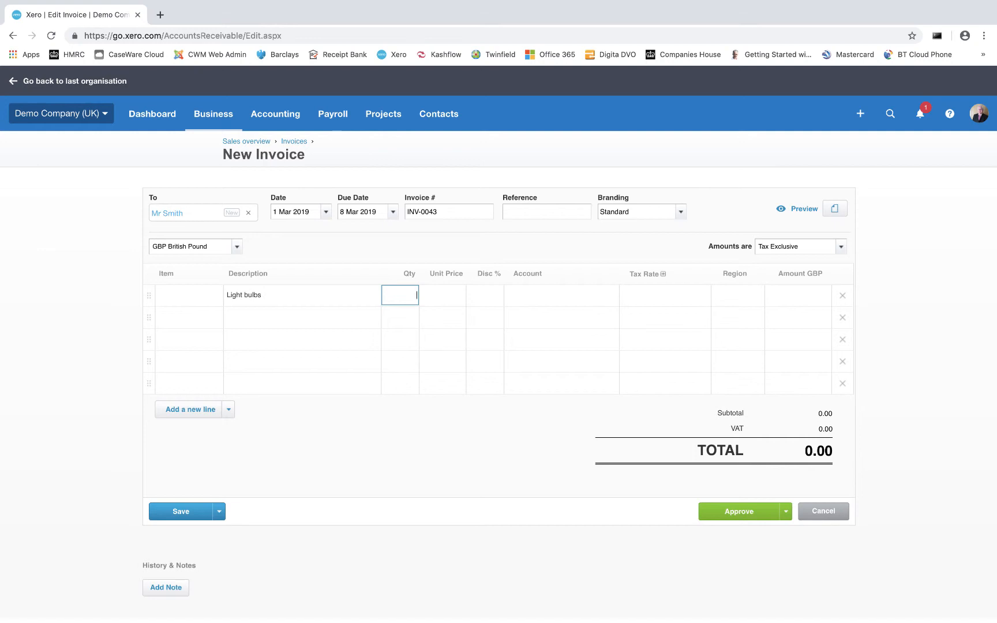
{"action": "type", "text": "20"}
{"action": "key", "text": "Tab"}
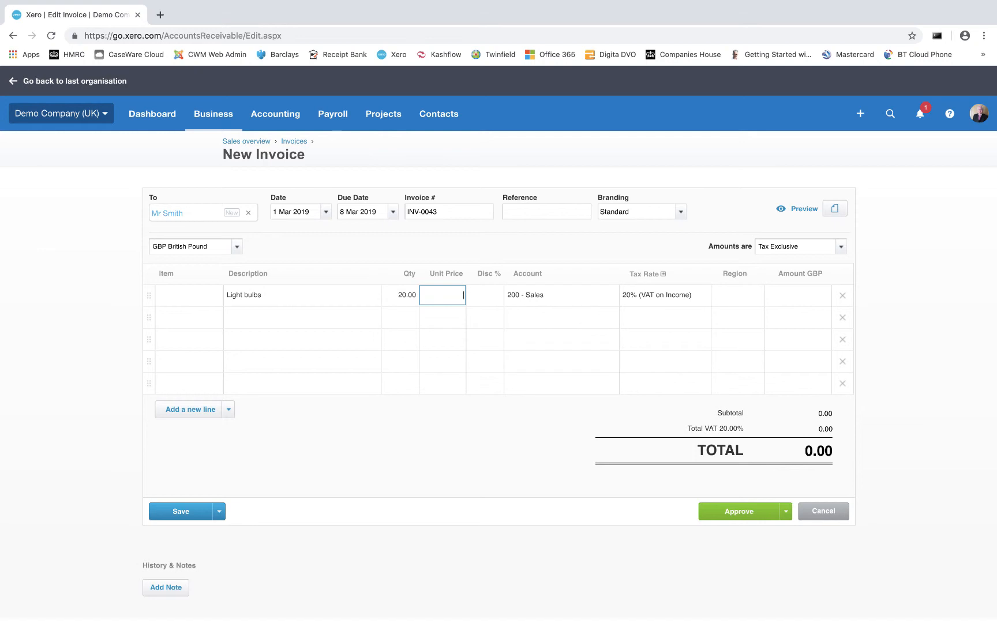
{"action": "type", "text": "1.5"}
{"action": "key", "text": "Tab"}
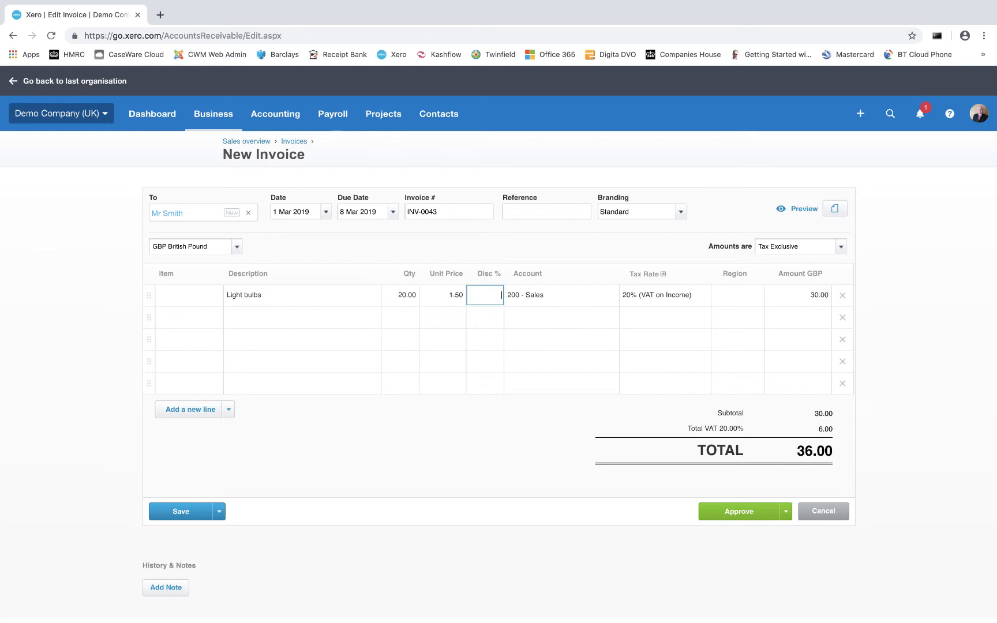
{"action": "left_click", "coordinate": [548, 297]}
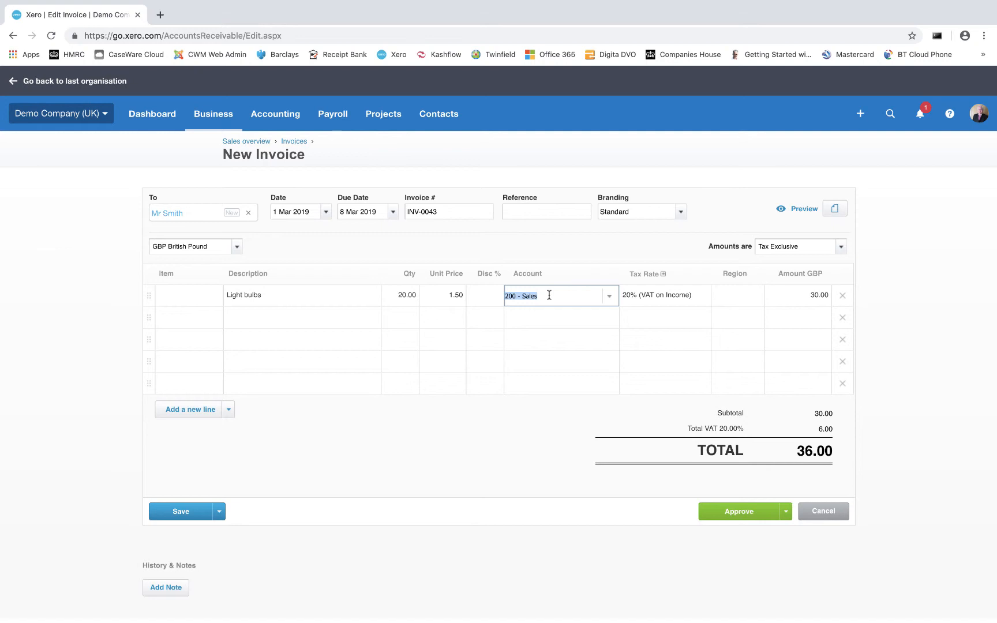
{"action": "left_click", "coordinate": [609, 301]}
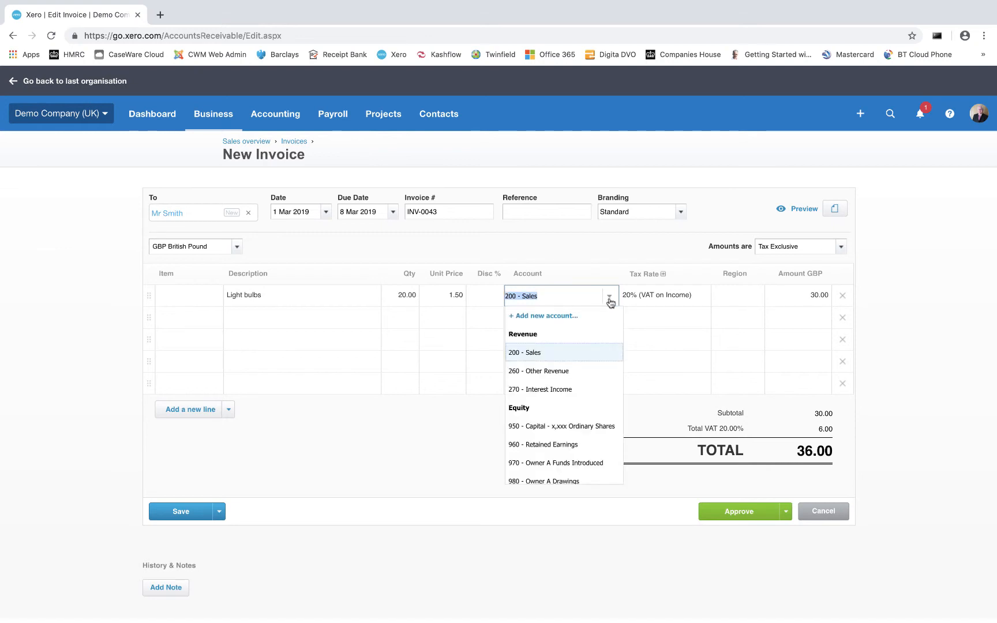
{"action": "left_click", "coordinate": [530, 355]}
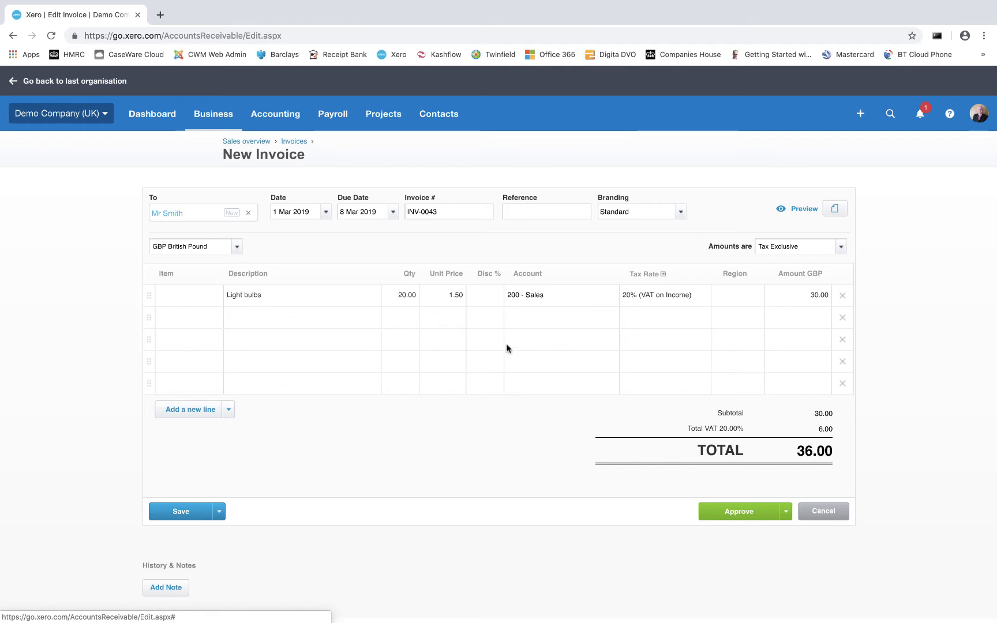
Fill in the second invoice line as "Light switches - antique gold" with quantity 20 and unit price 5.00.
{"action": "left_click", "coordinate": [317, 319]}
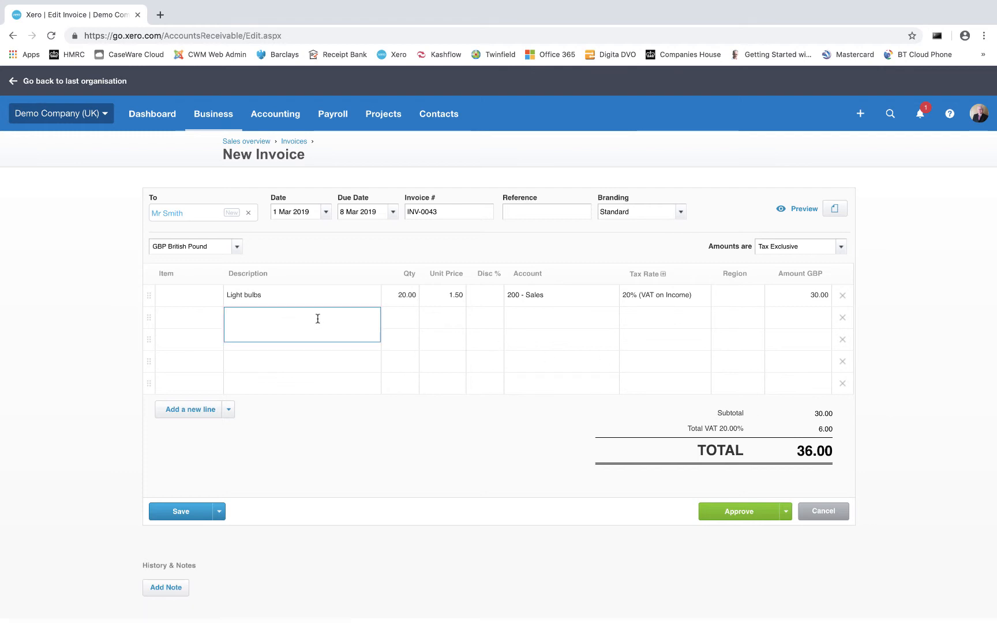
{"action": "type", "text": "Light switches - antique gold"}
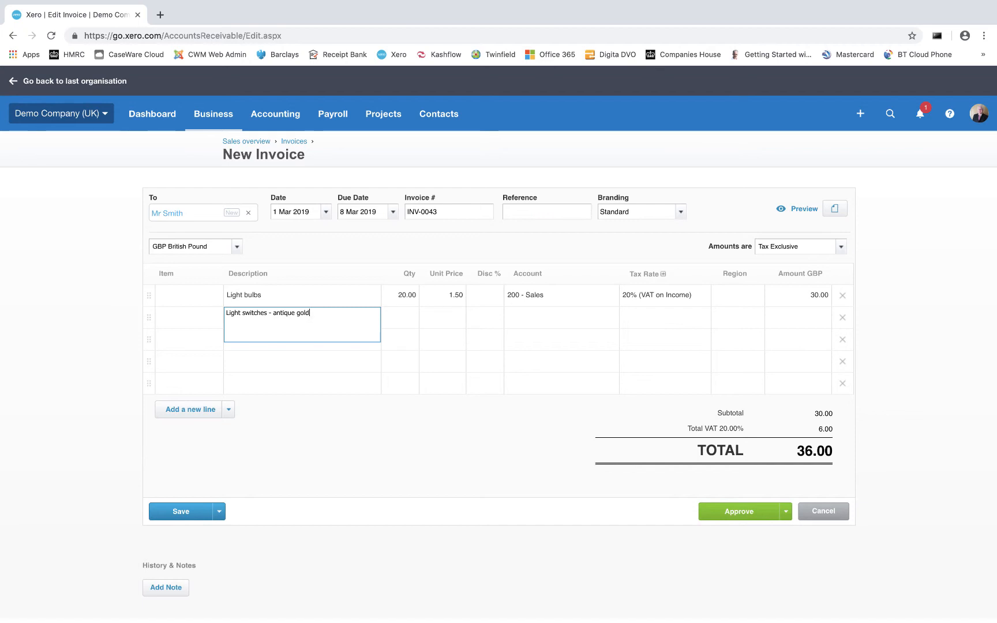
{"action": "key", "text": "Tab"}
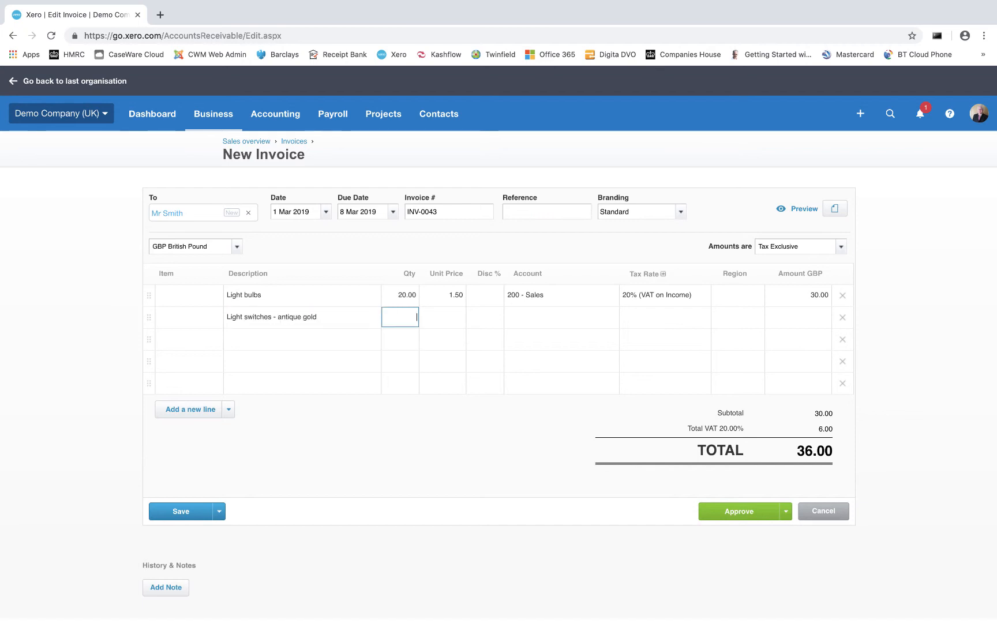
{"action": "type", "text": "20"}
{"action": "key", "text": "Tab"}
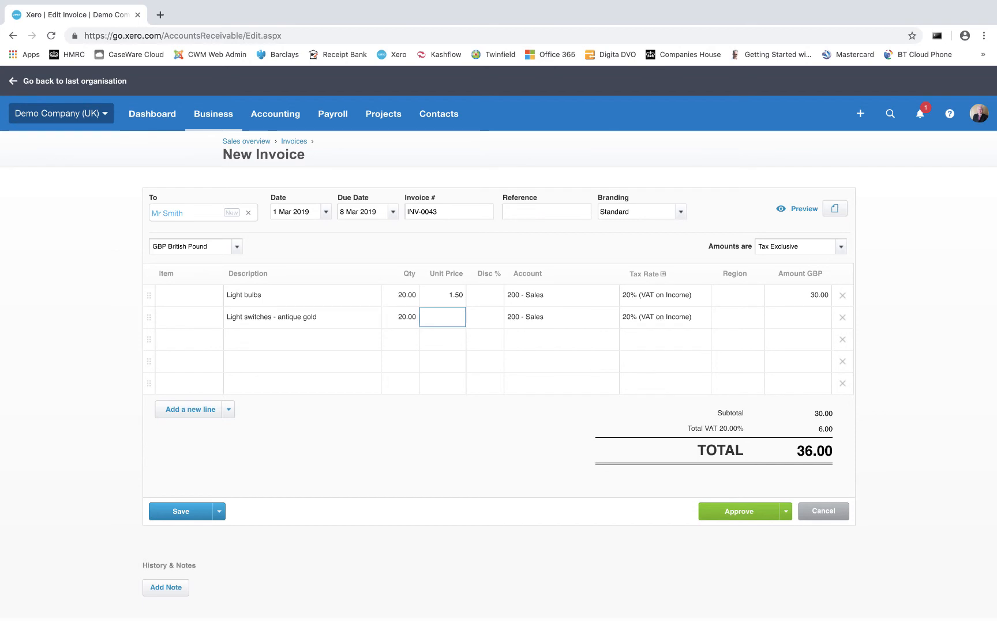
{"action": "type", "text": "5"}
{"action": "key", "text": "Tab"}
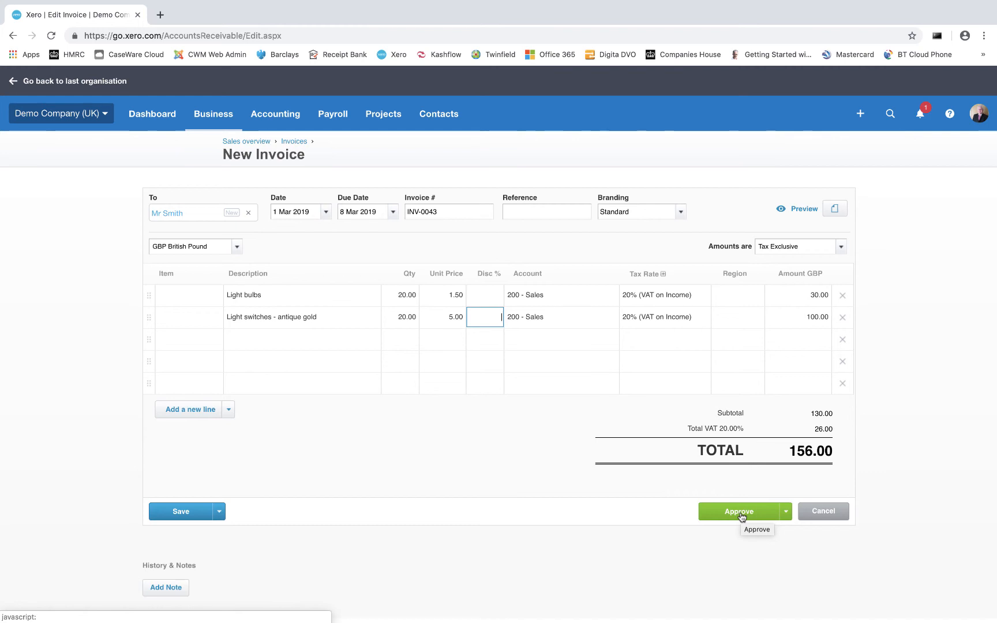
Check the available save options without choosing one, and approve the completed invoice.
{"action": "left_click", "coordinate": [219, 516]}
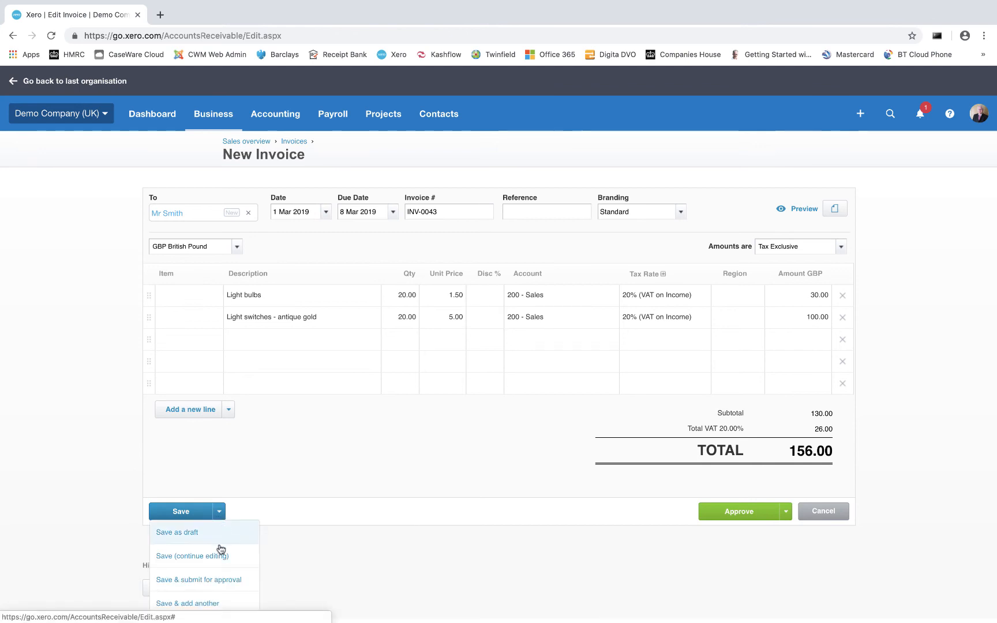
{"action": "left_click", "coordinate": [345, 484]}
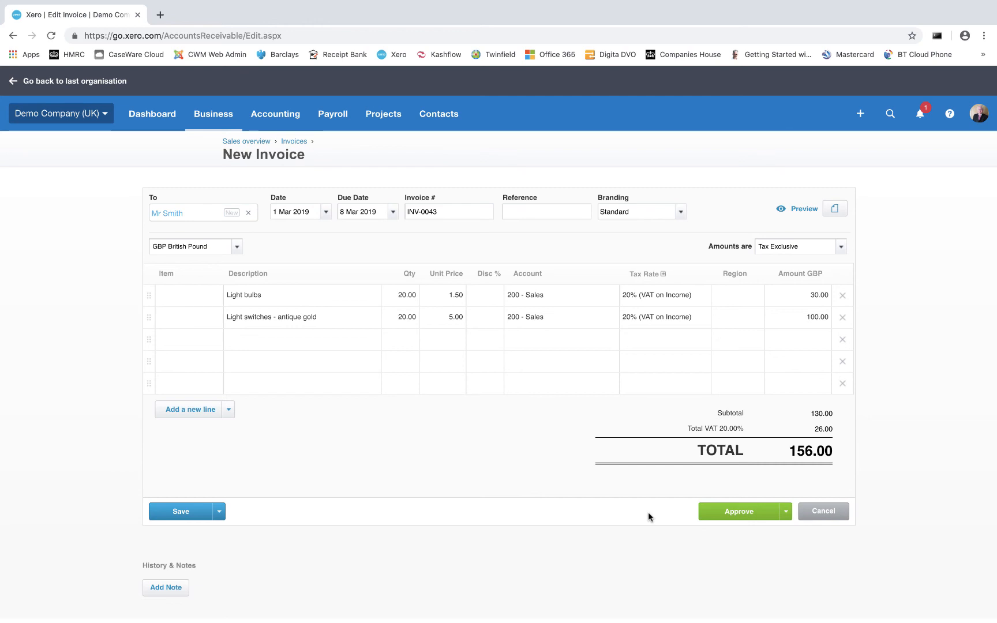
{"action": "left_click", "coordinate": [740, 512]}
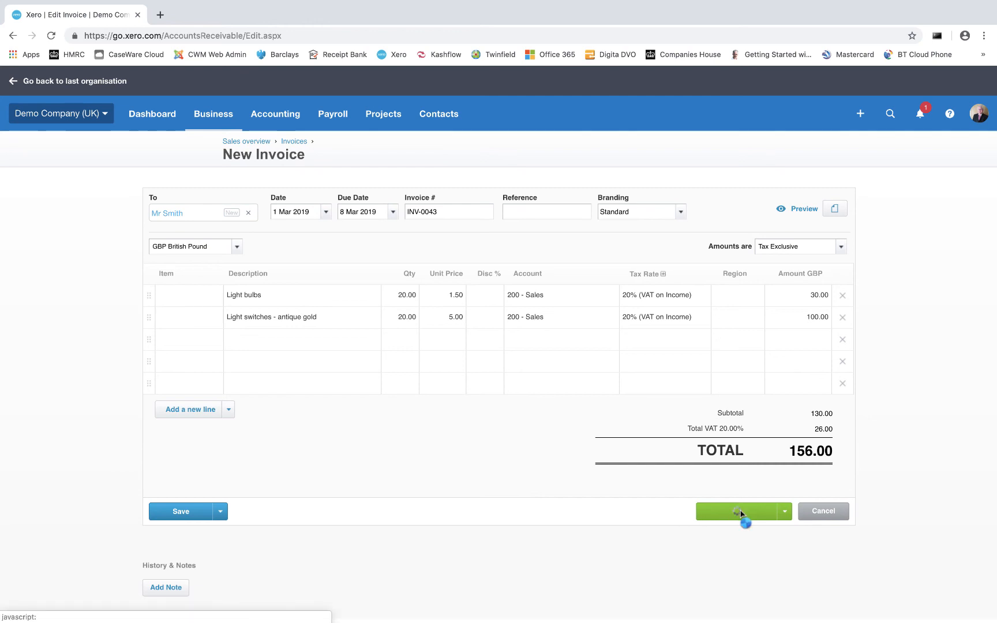